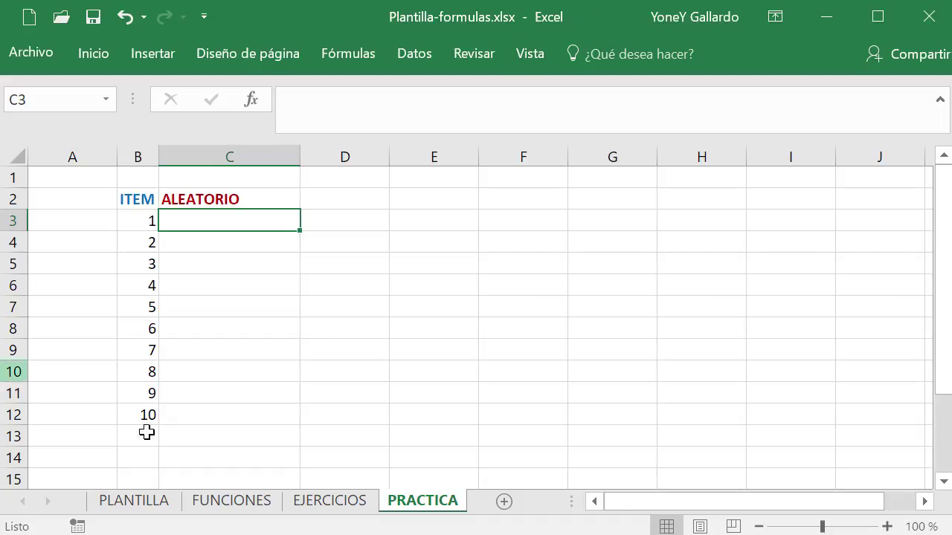
# Enter =ALEATORIO() in C3 from the autocomplete list, giving item 1 a random value
pyautogui.click(323, 345)
pyautogui.click(259, 220)
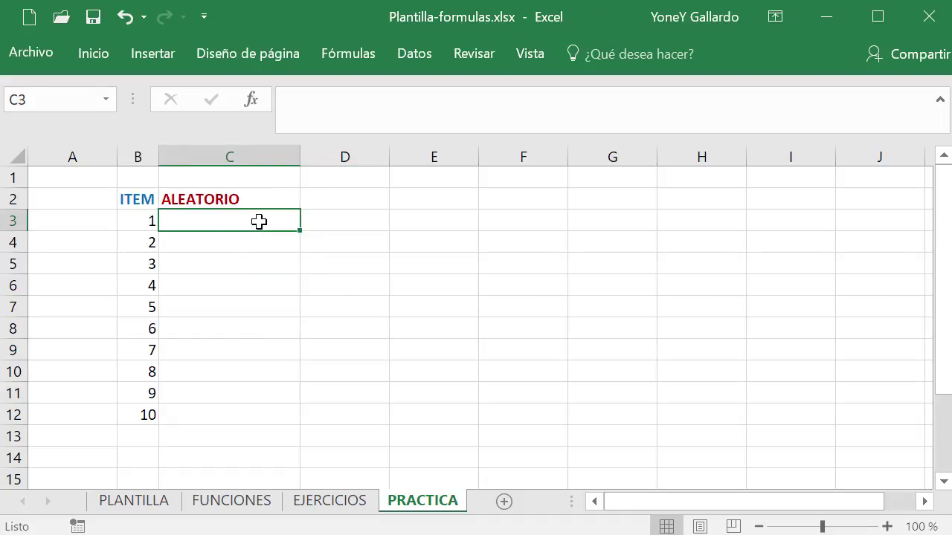
pyautogui.write('=')
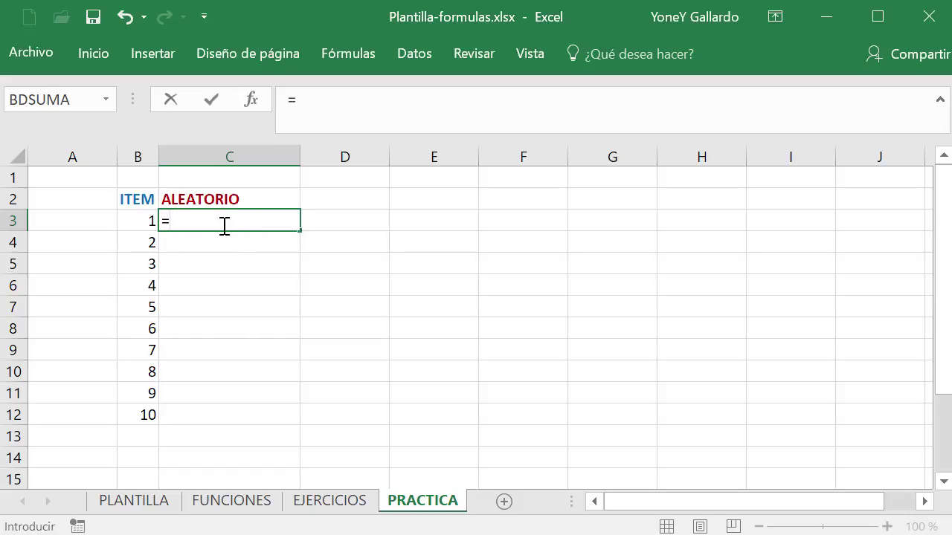
pyautogui.write('ALEAT')
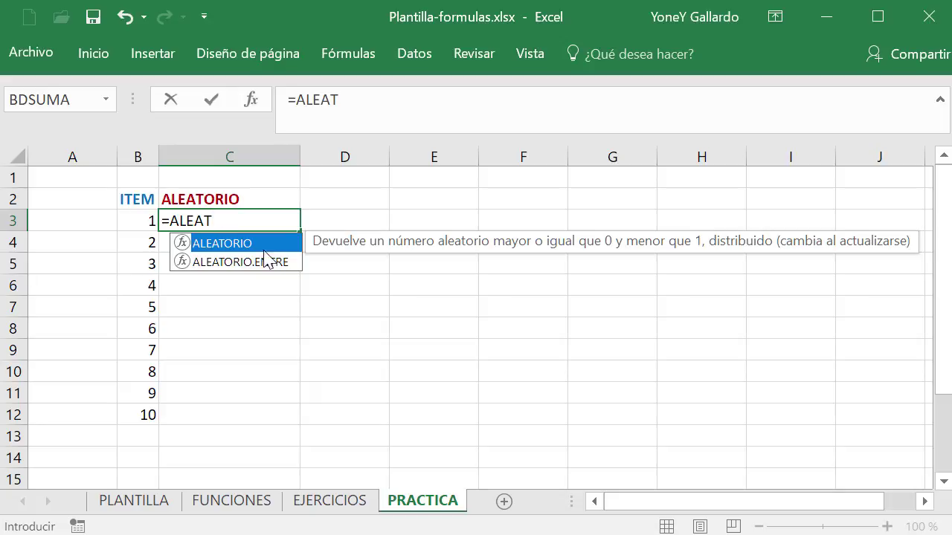
pyautogui.doubleClick(226, 246)
pyautogui.press('Return')
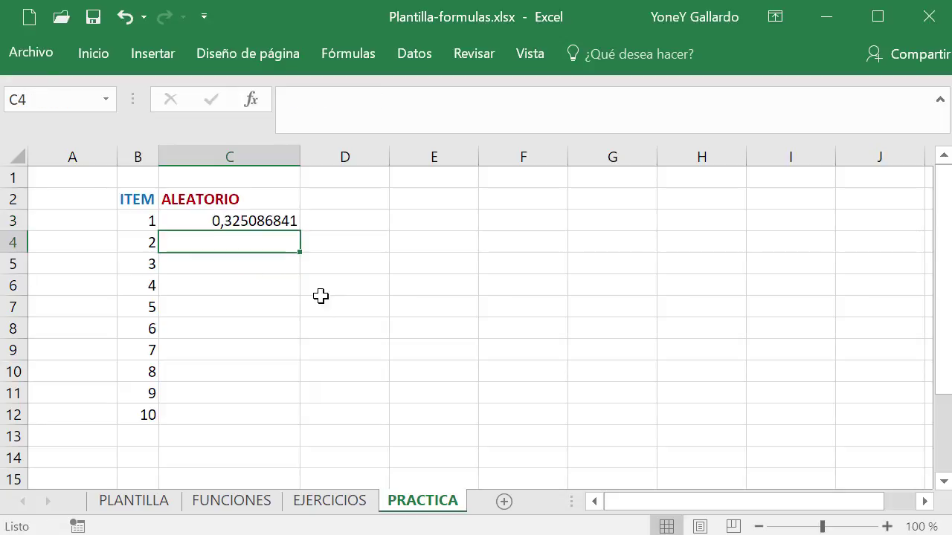
pyautogui.click(253, 219)
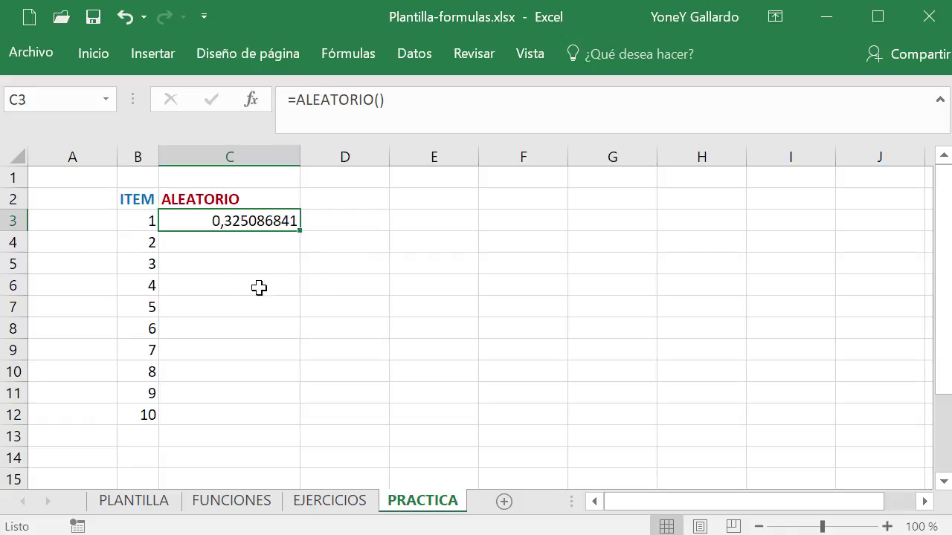
# Type HOLA in H3 to force C3 to recalculate, then clear H3 again
pyautogui.click(664, 220)
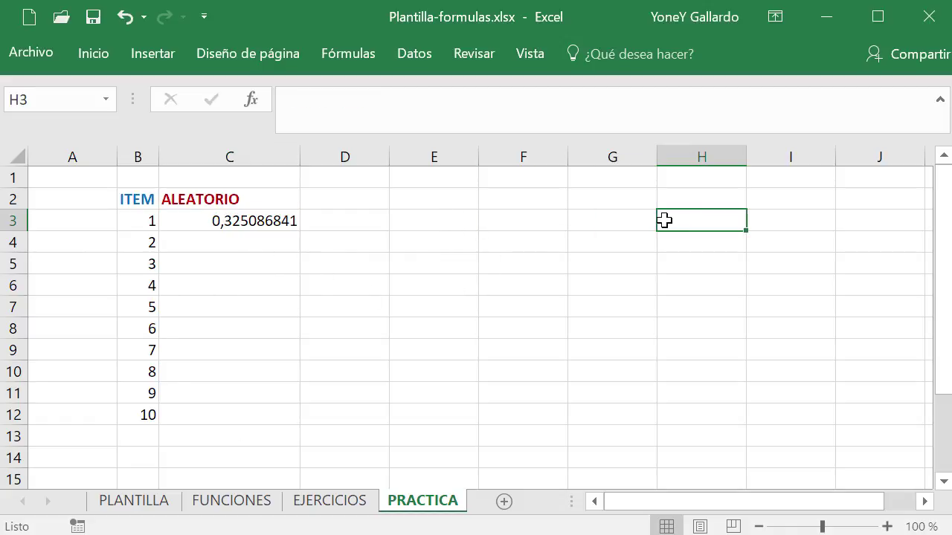
pyautogui.write('HOLA')
pyautogui.press('Return')
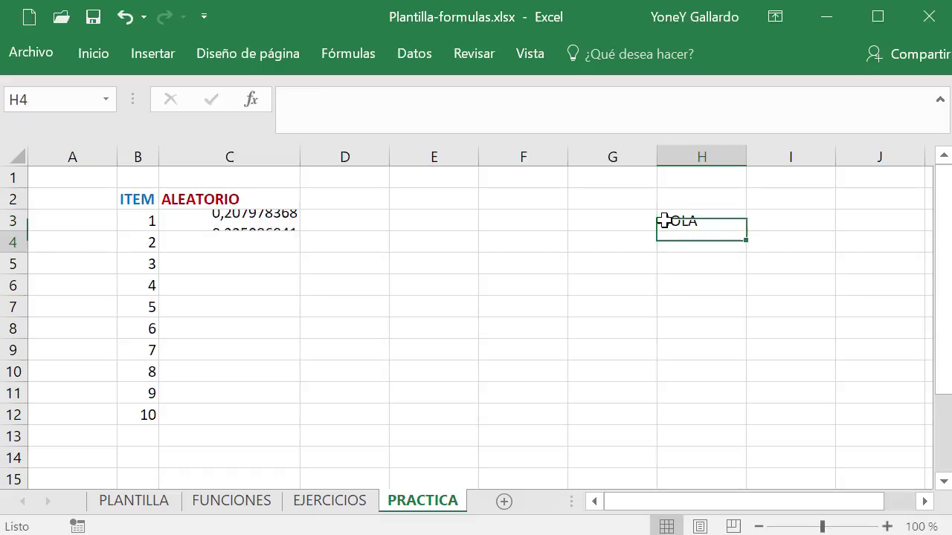
pyautogui.click(247, 223)
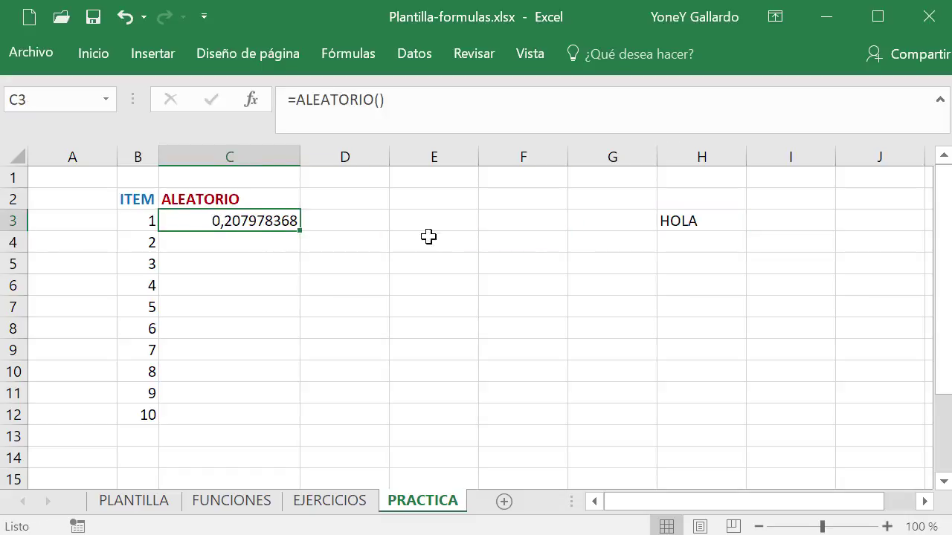
pyautogui.click(671, 220)
pyautogui.press('Delete')
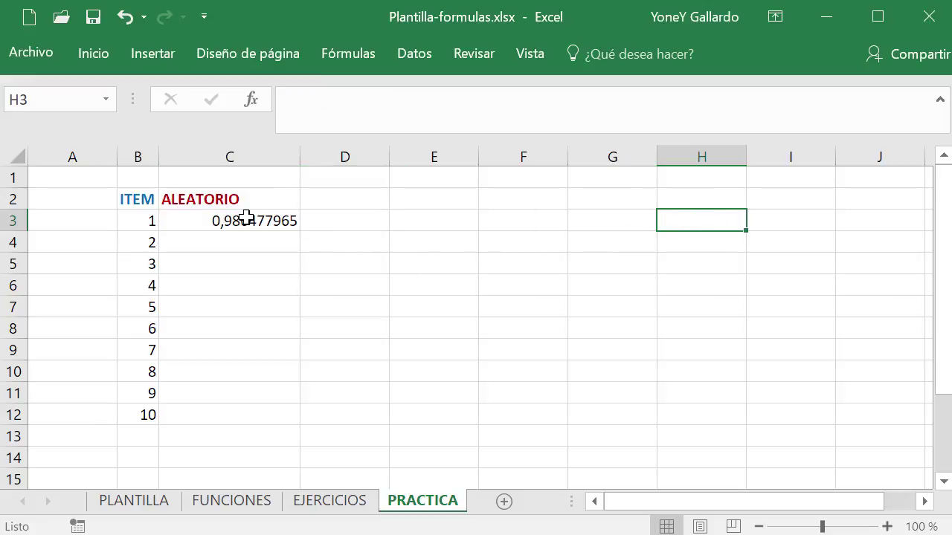
pyautogui.click(224, 409)
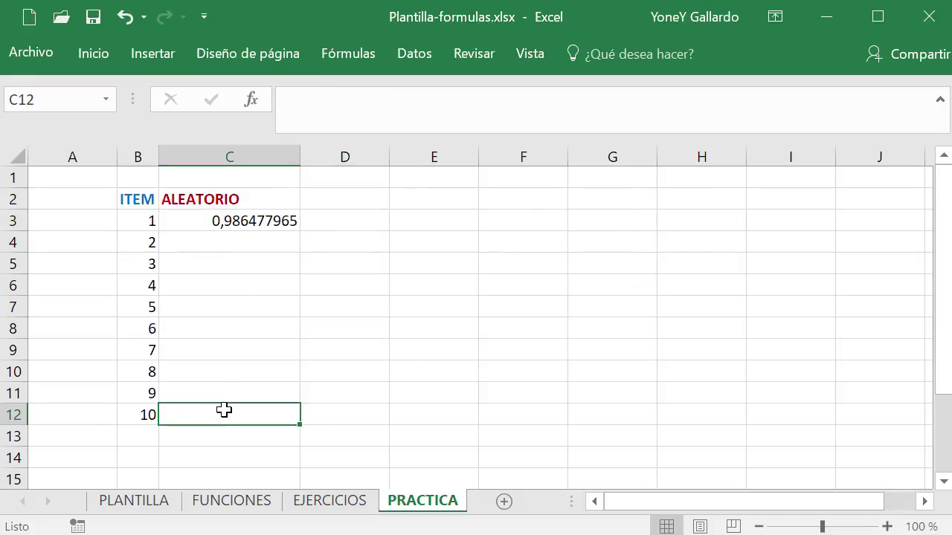
pyautogui.click(274, 218)
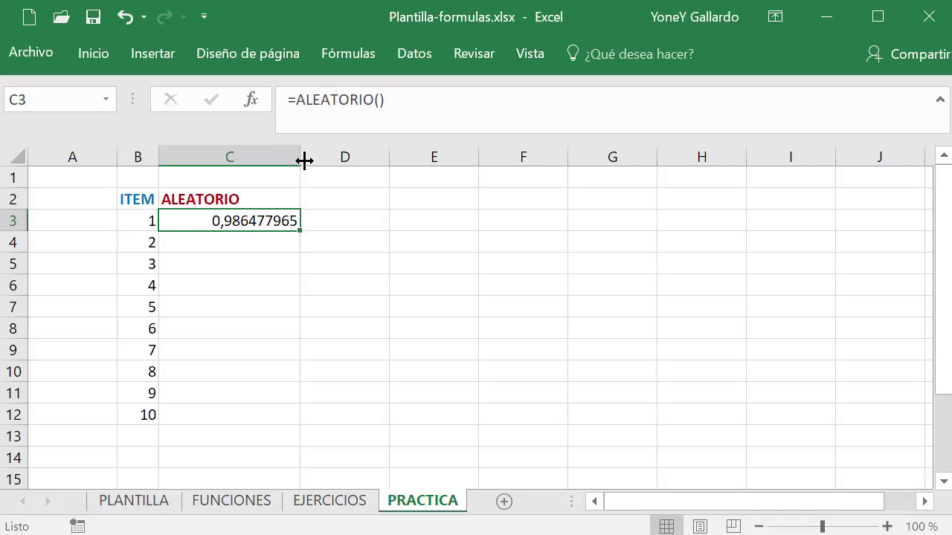
# Narrow column C so it just fits C3's random value
pyautogui.moveTo(299, 154); pyautogui.dragTo(269, 154)
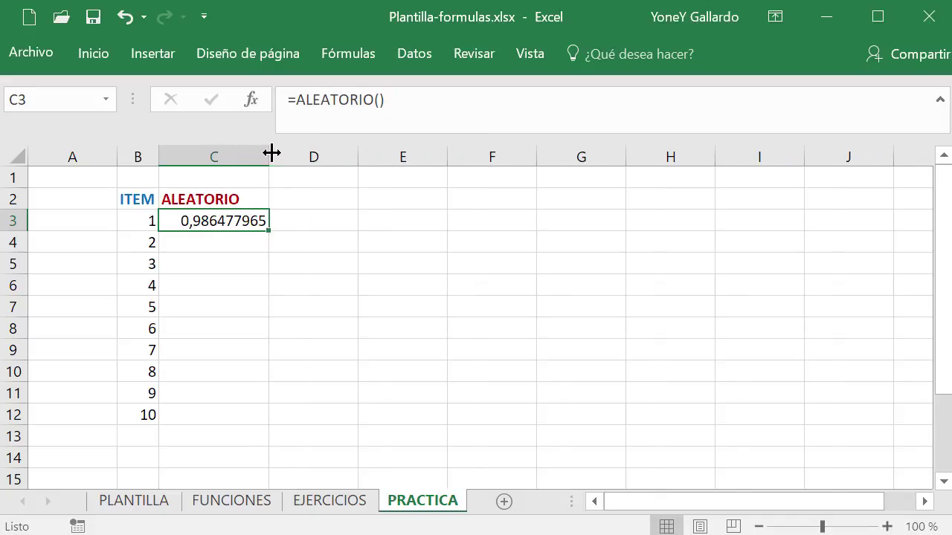
pyautogui.click(239, 245)
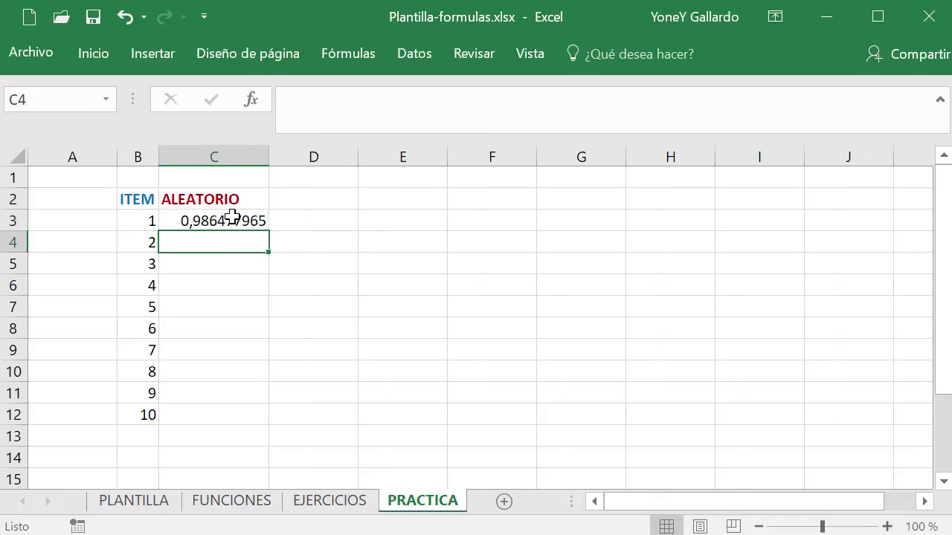
pyautogui.click(232, 216)
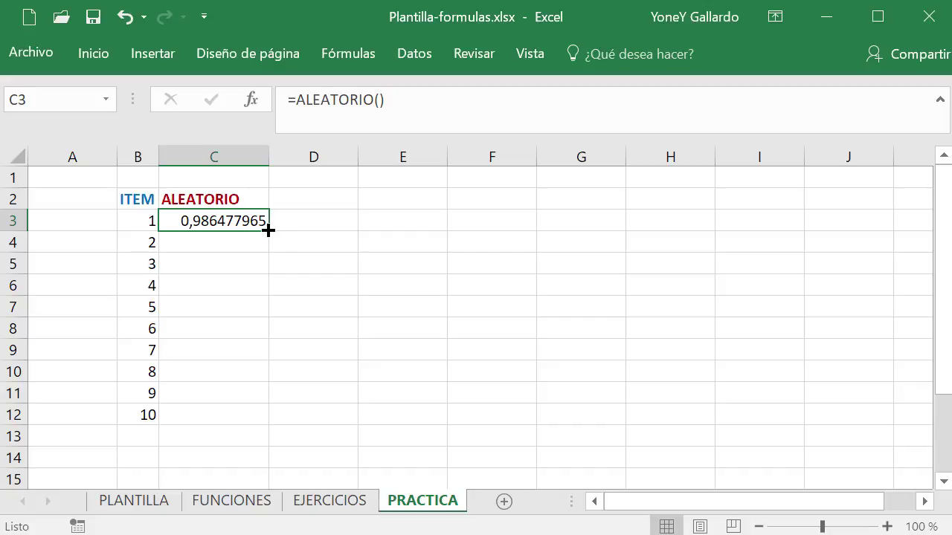
# Fill =ALEATORIO() from C3 down to C12 and inspect C10's formula without changing it
pyautogui.moveTo(269, 231); pyautogui.dragTo(269, 424)
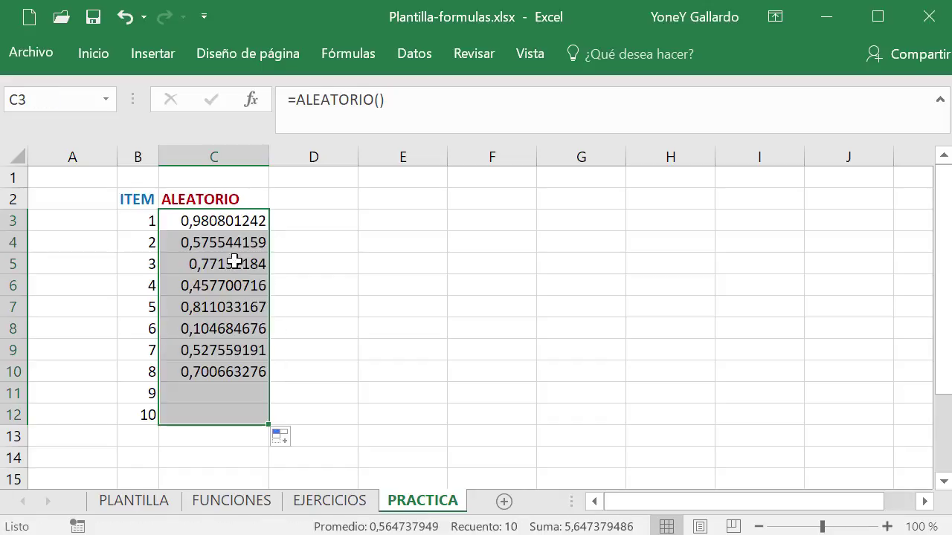
pyautogui.click(325, 355)
pyautogui.click(243, 414)
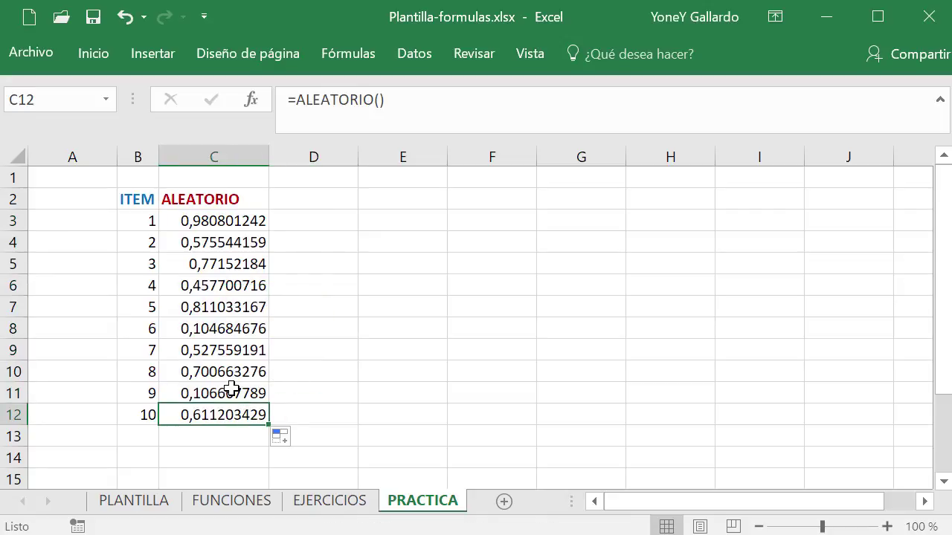
pyautogui.click(237, 393)
pyautogui.click(235, 372)
pyautogui.moveTo(410, 99); pyautogui.dragTo(297, 99)
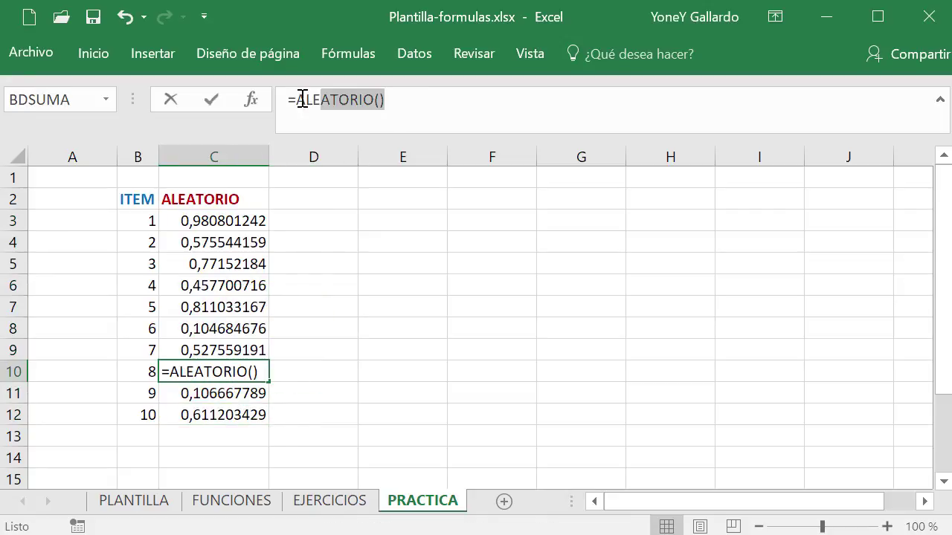
pyautogui.click(338, 308)
pyautogui.click(673, 218)
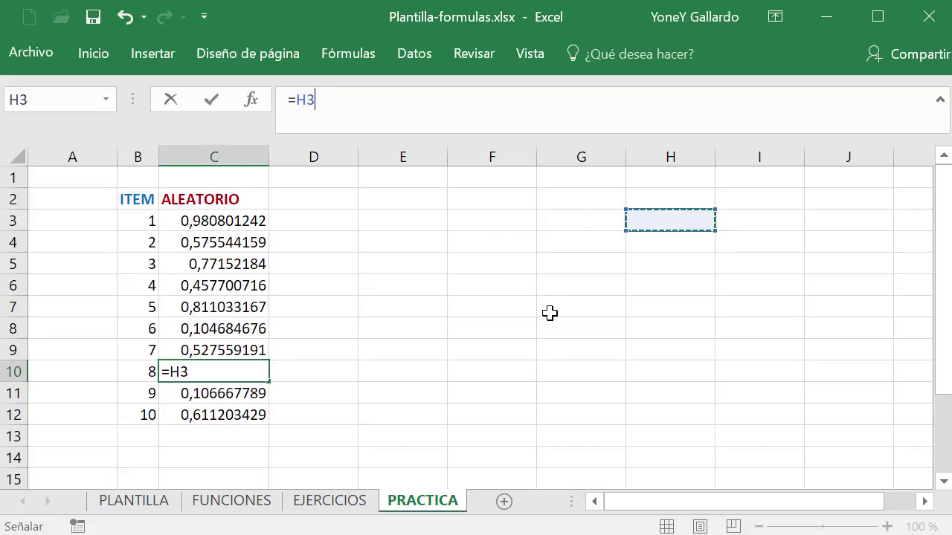
pyautogui.press('Escape')
# Enter 'hola' in H3 to regenerate the C3:C12 random values, then clear H3
pyautogui.click(652, 223)
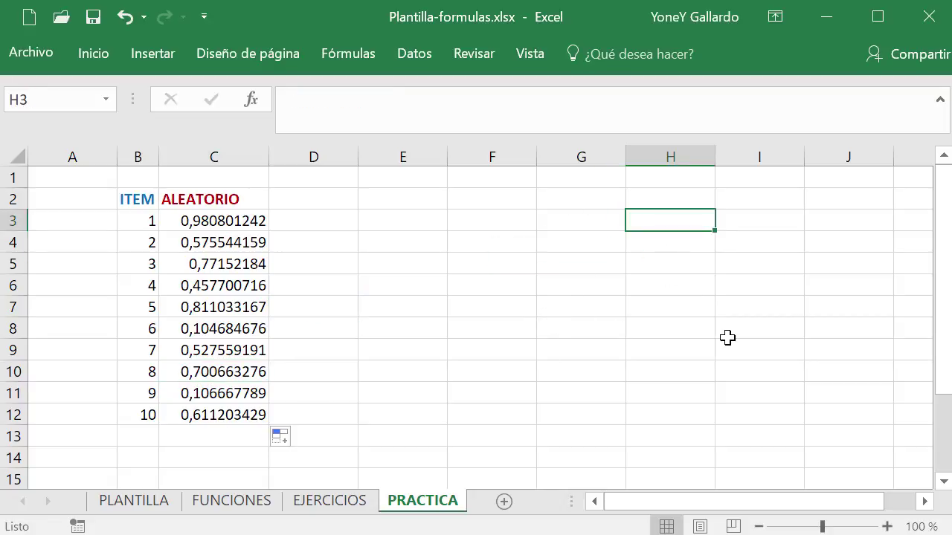
pyautogui.write('hola')
pyautogui.press('Return')
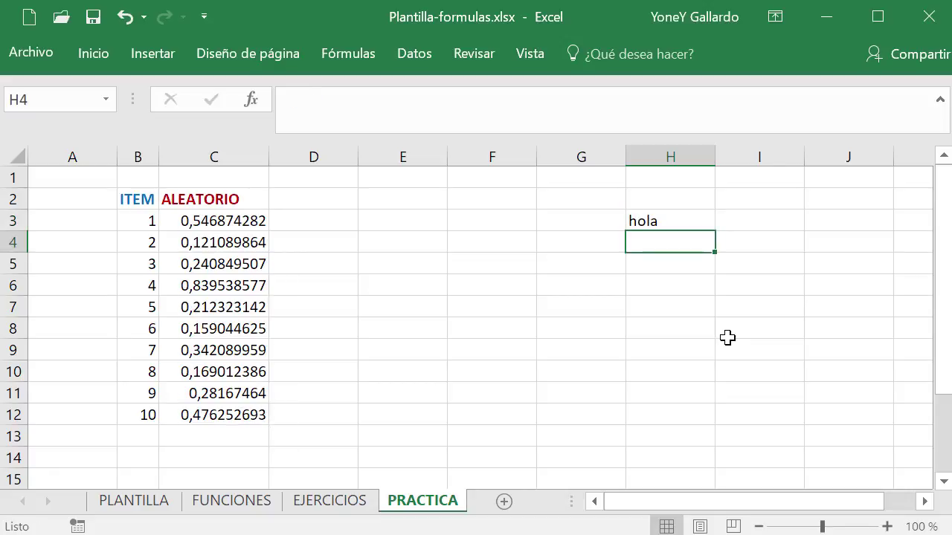
pyautogui.moveTo(214, 221); pyautogui.dragTo(238, 413)
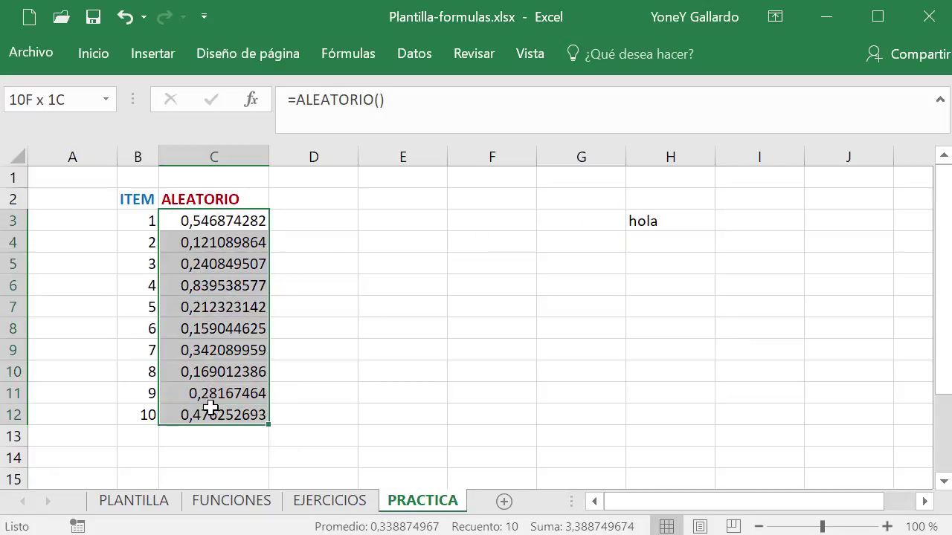
pyautogui.click(693, 223)
pyautogui.press('Delete')
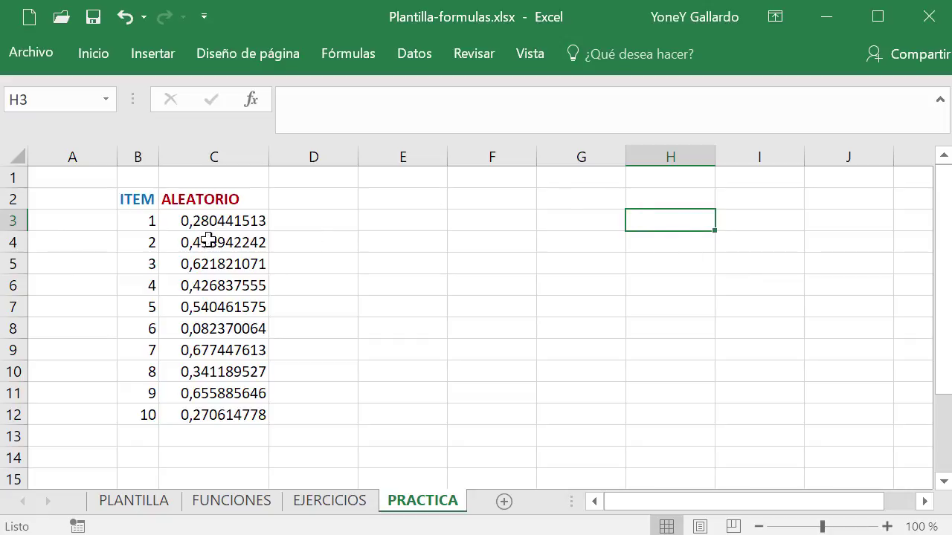
# Run Calcular hoja from the Fórmulas tab twice to regenerate all ten random values
pyautogui.click(358, 58)
pyautogui.click(212, 222)
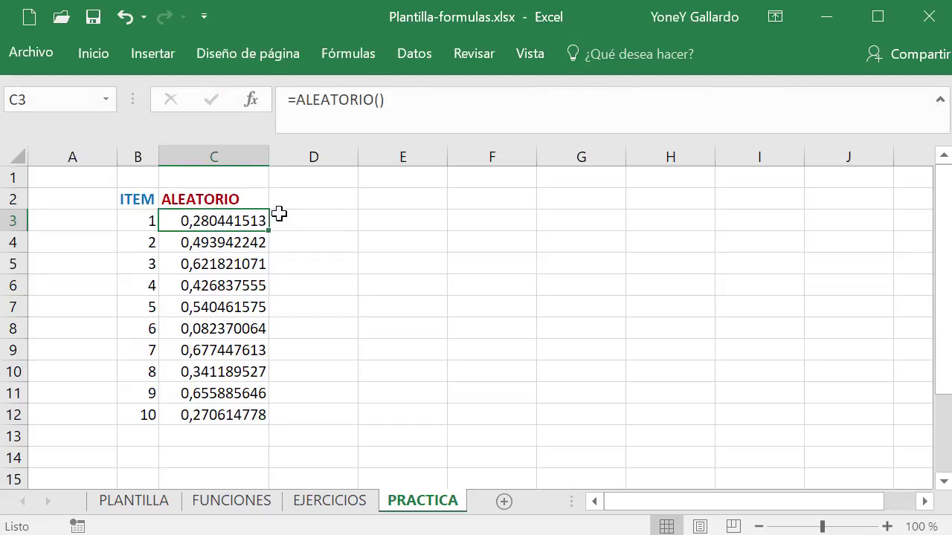
pyautogui.click(333, 57)
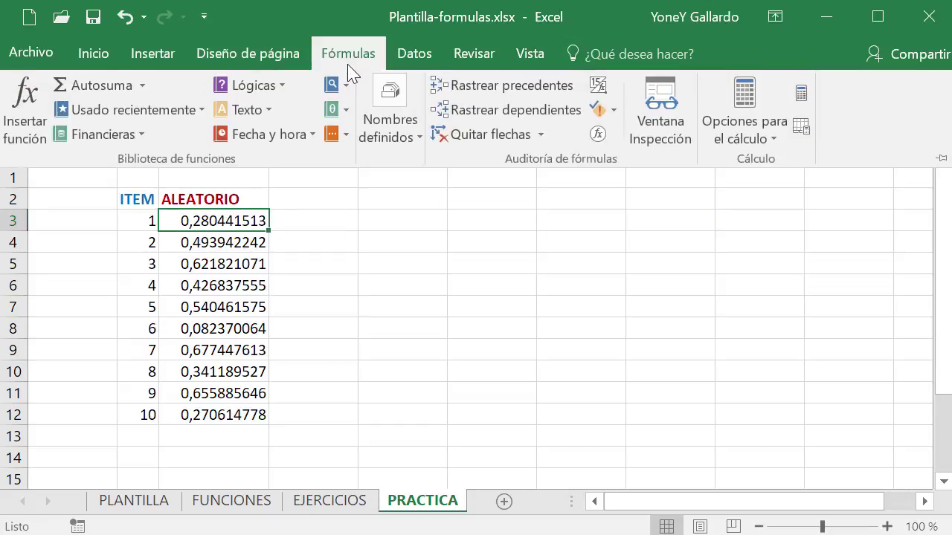
pyautogui.click(800, 90)
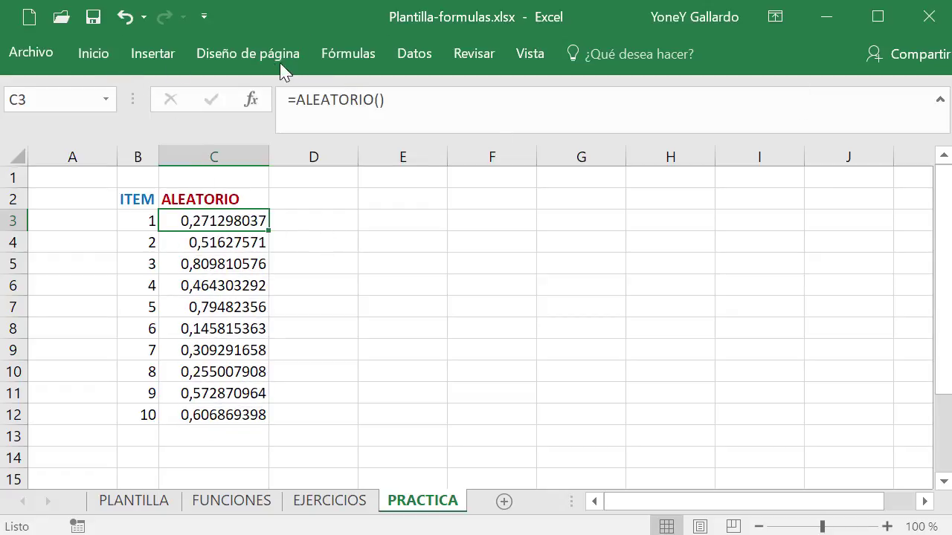
pyautogui.click(343, 58)
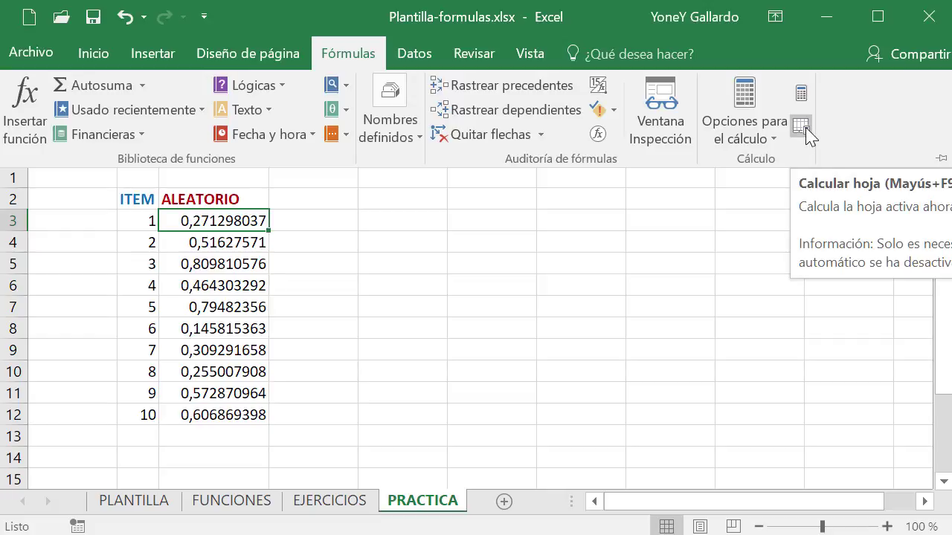
pyautogui.click(800, 126)
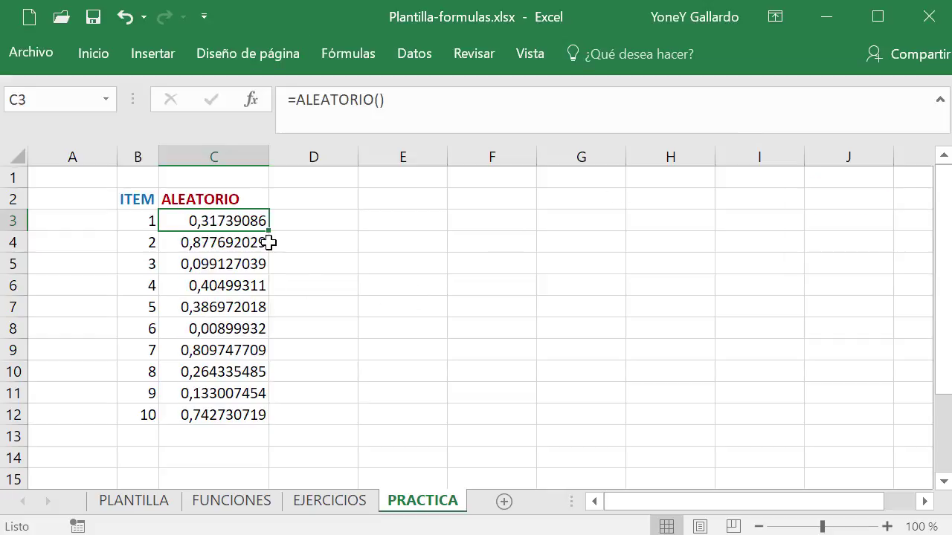
# Copy C3:C12 with the Home ribbon pinned, then bring up the paste options for H3
pyautogui.click(452, 290)
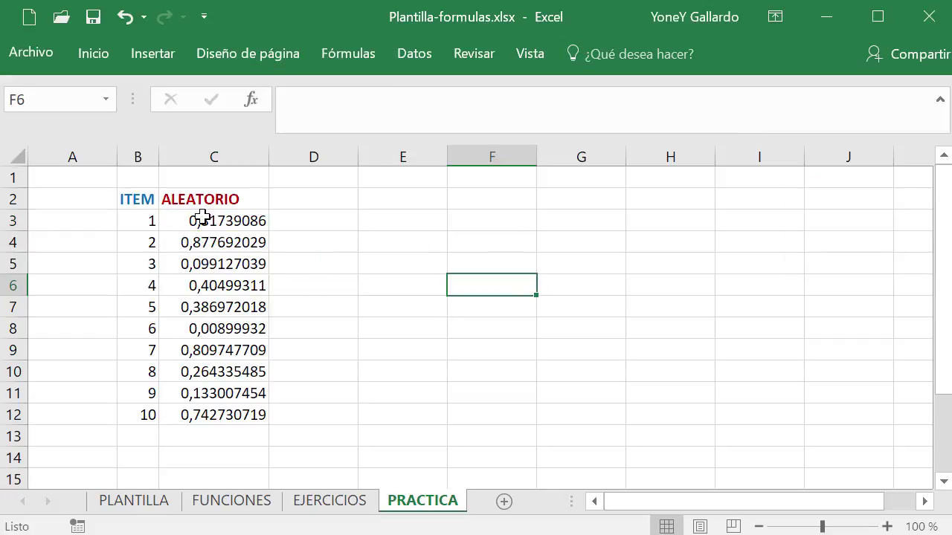
pyautogui.moveTo(208, 222); pyautogui.dragTo(248, 413)
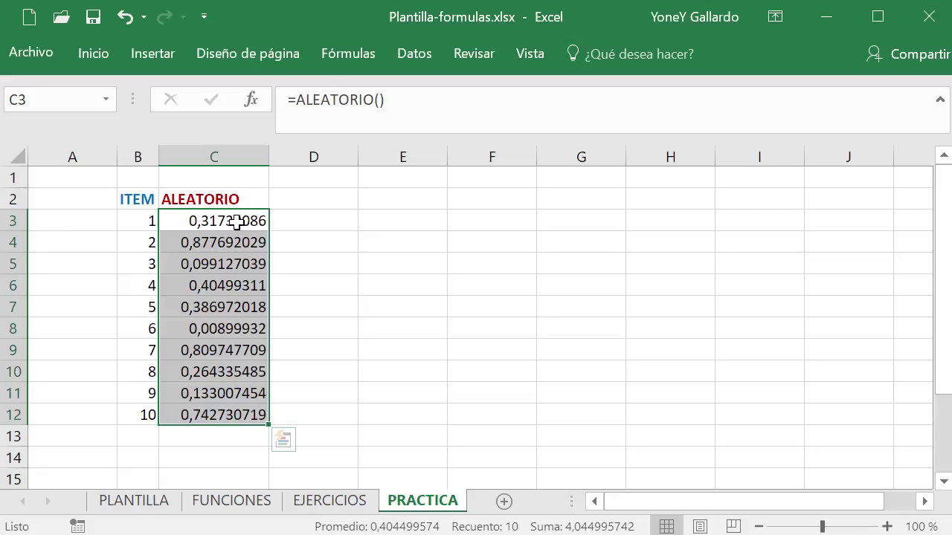
pyautogui.click(95, 55)
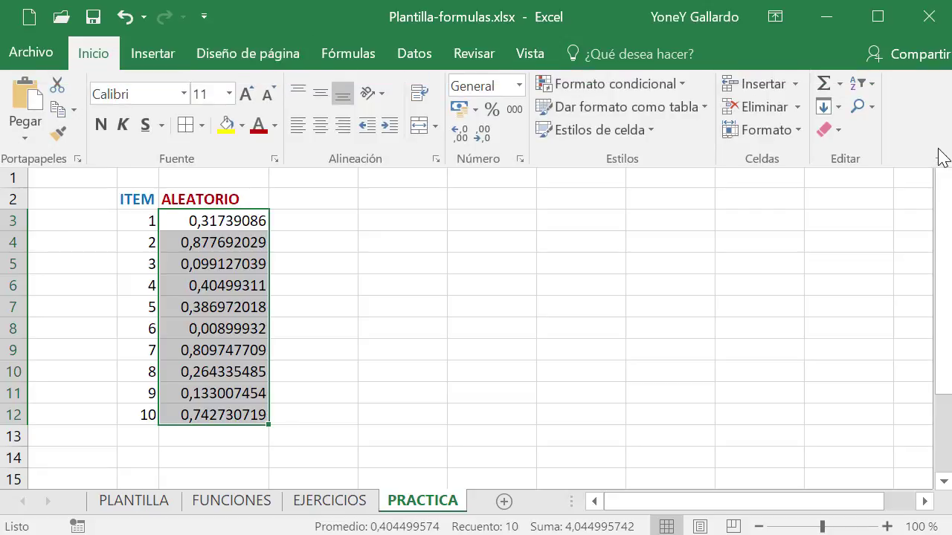
pyautogui.click(942, 158)
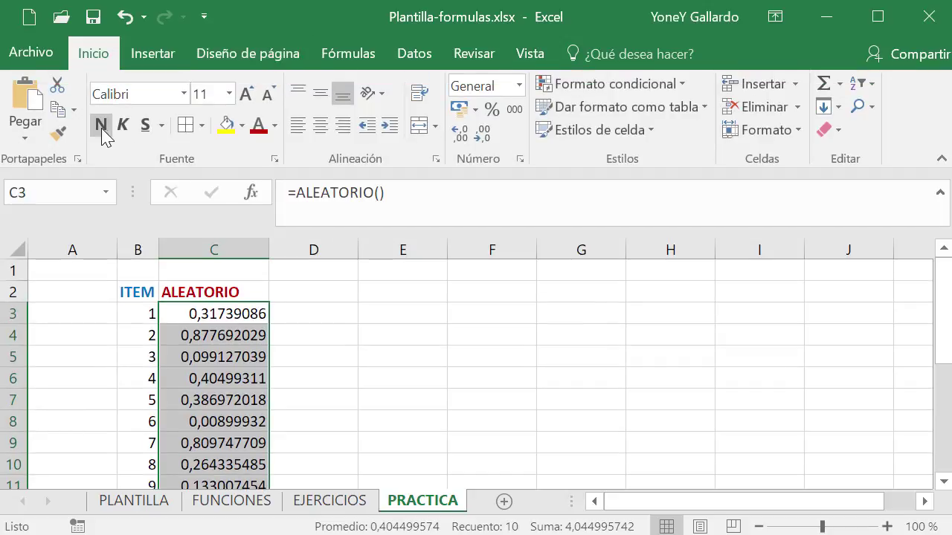
pyautogui.click(59, 112)
pyautogui.click(515, 311)
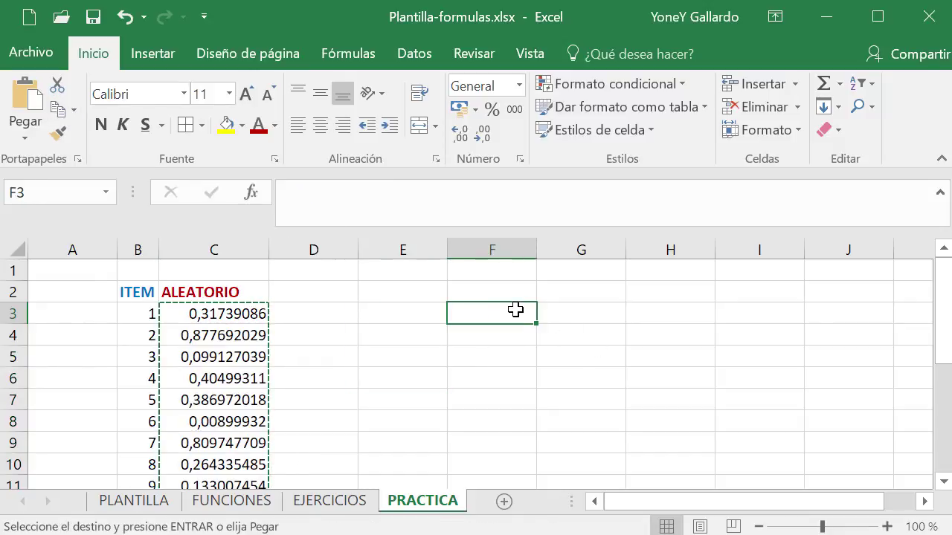
pyautogui.click(651, 318)
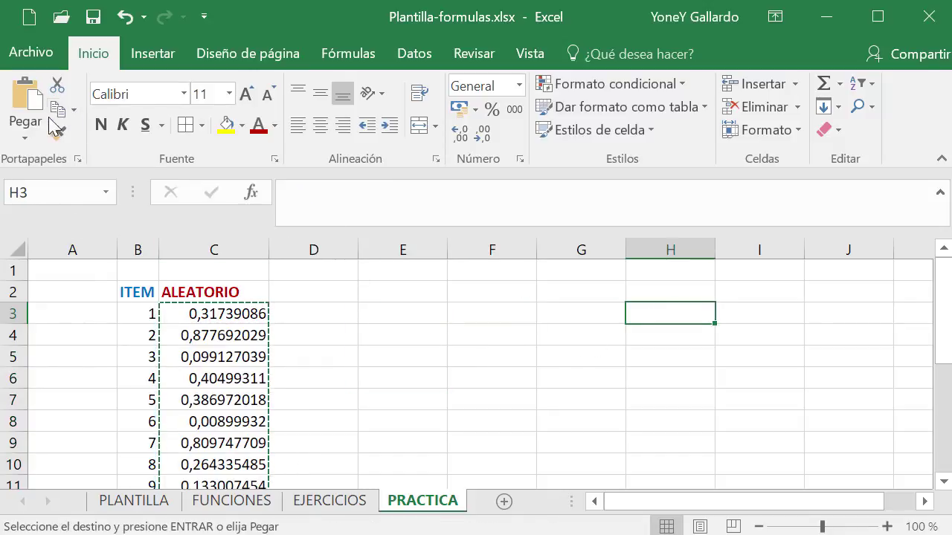
pyautogui.click(25, 138)
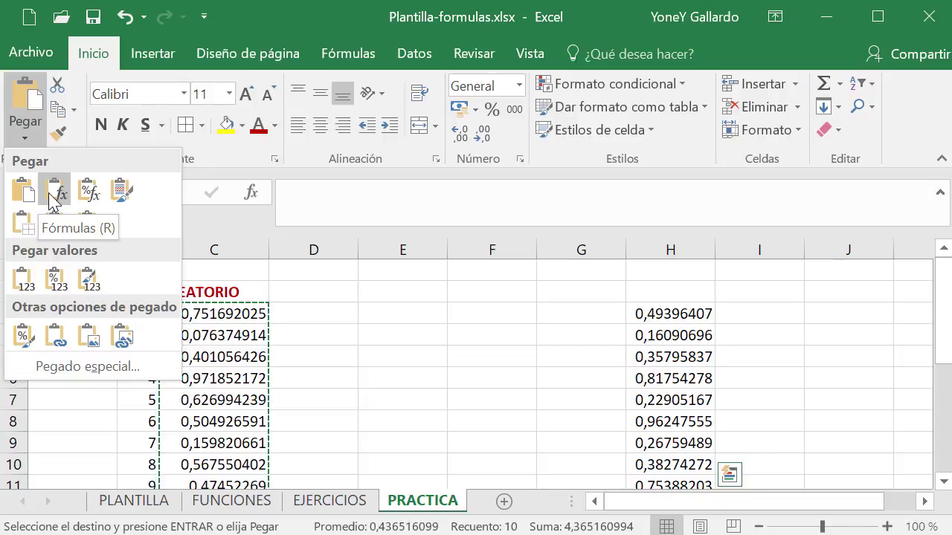
# Paste only the values into H3:H12 and clear the copy marquee
pyautogui.click(24, 283)
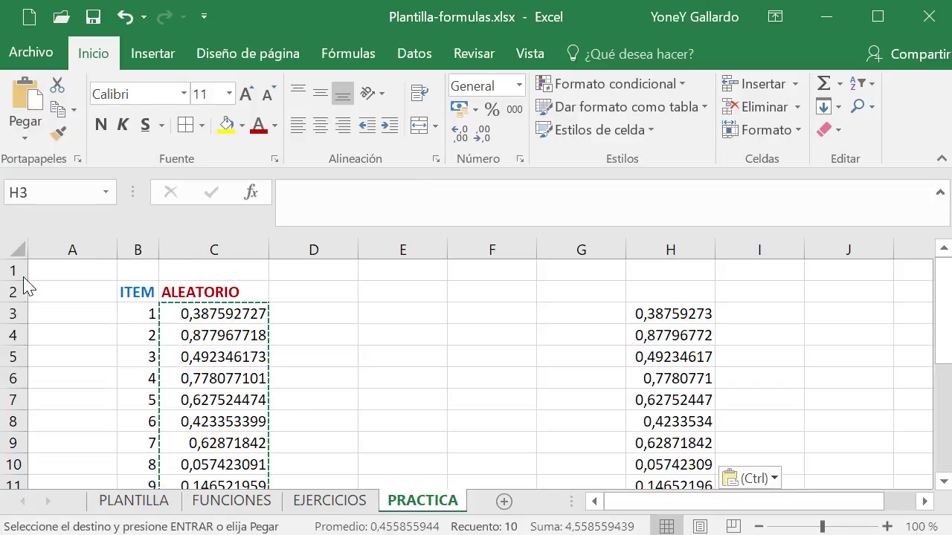
pyautogui.click(776, 342)
pyautogui.click(684, 313)
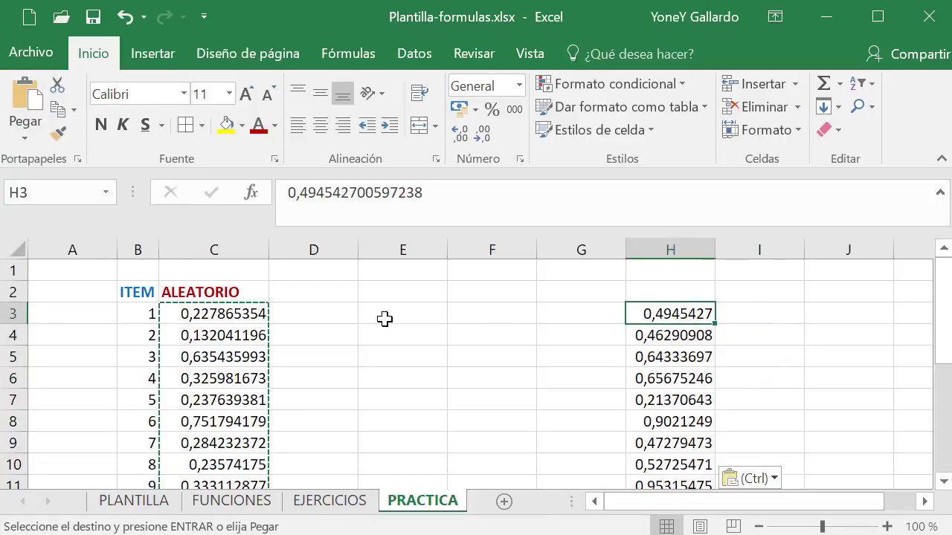
pyautogui.click(368, 324)
pyautogui.press('Escape')
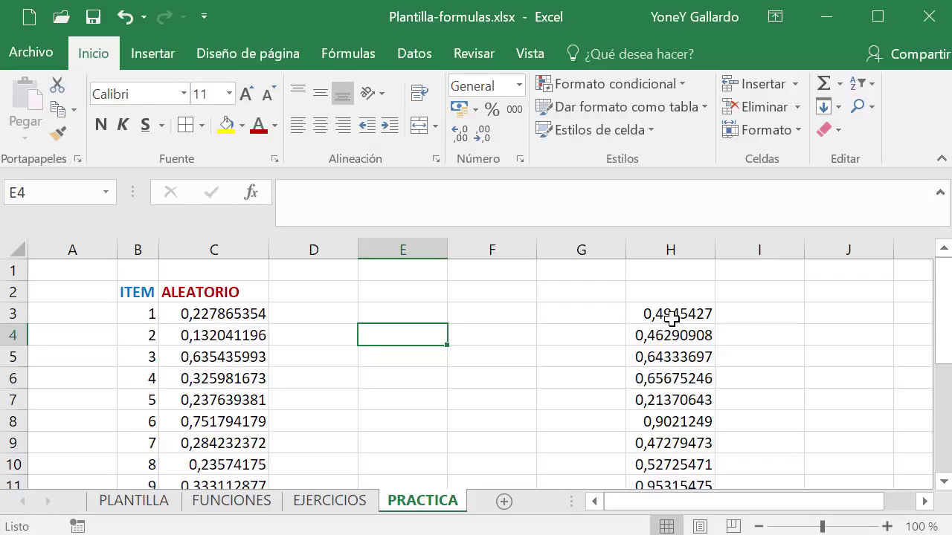
# Compare the fixed H values with C3's =ALEATORIO() formula, then collapse the ribbon
pyautogui.moveTo(669, 316); pyautogui.dragTo(668, 400)
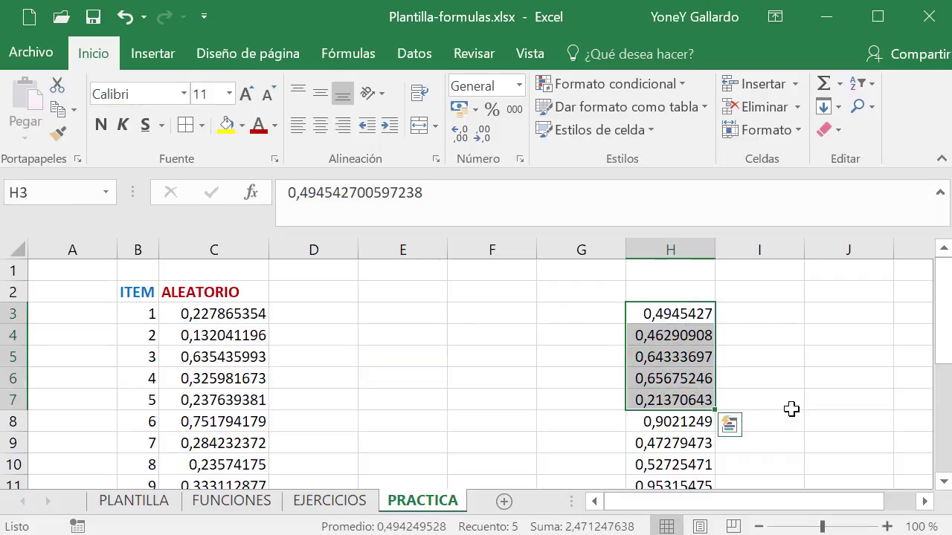
pyautogui.click(791, 409)
pyautogui.scroll(-2, 660, 321)
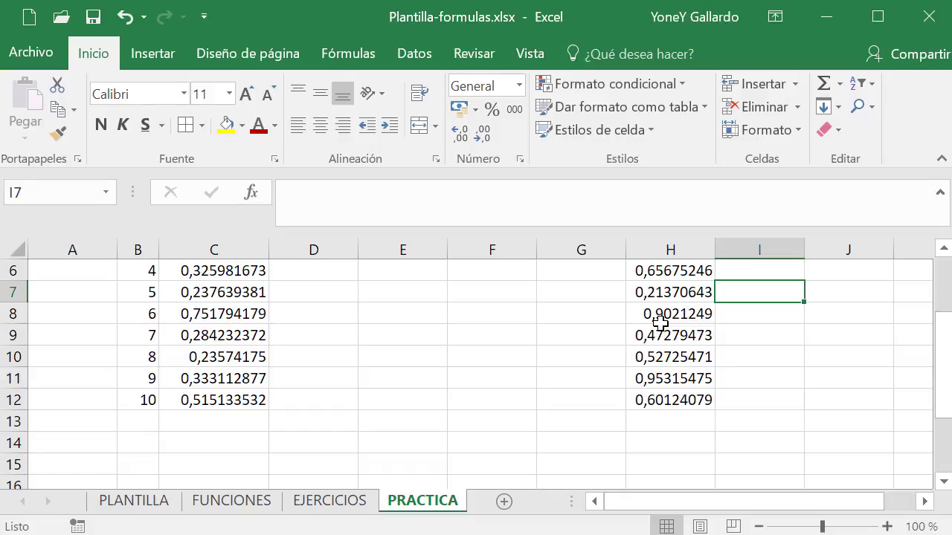
pyautogui.scroll(2, 661, 321)
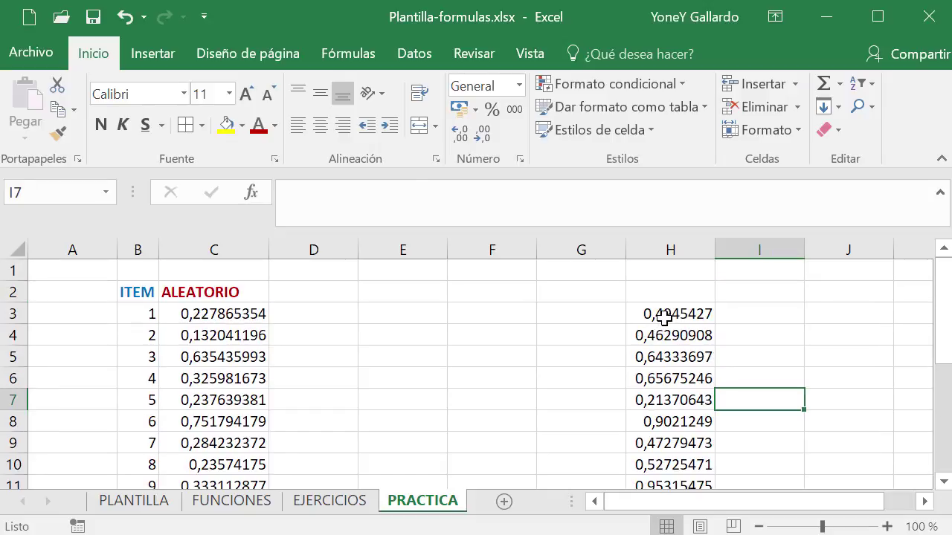
pyautogui.moveTo(664, 317); pyautogui.dragTo(665, 396)
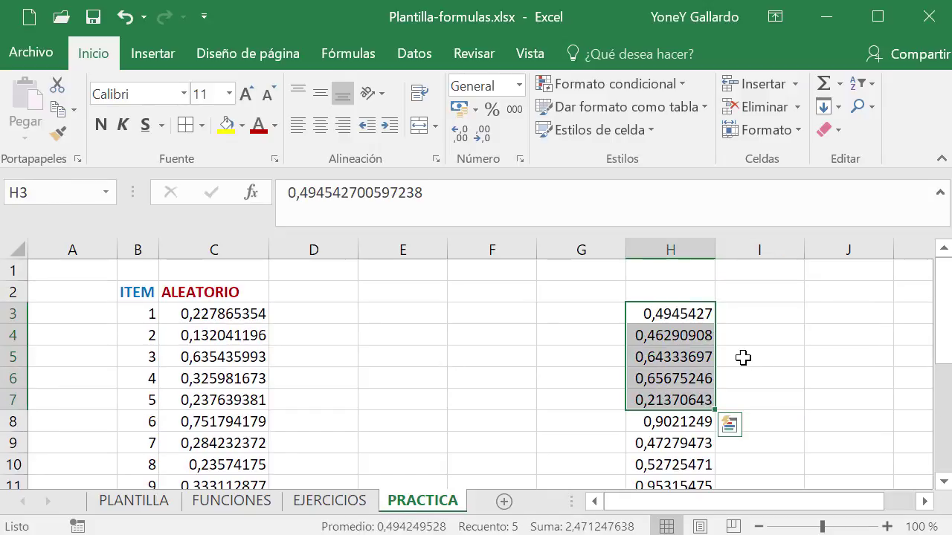
pyautogui.click(395, 313)
pyautogui.click(223, 313)
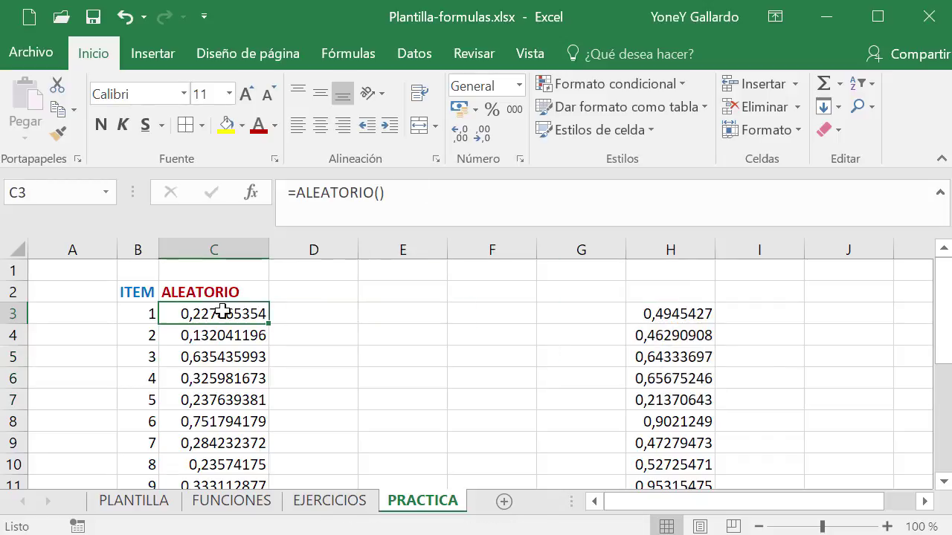
pyautogui.scroll(-2, 238, 322)
pyautogui.scroll(2, 312, 308)
pyautogui.click(941, 161)
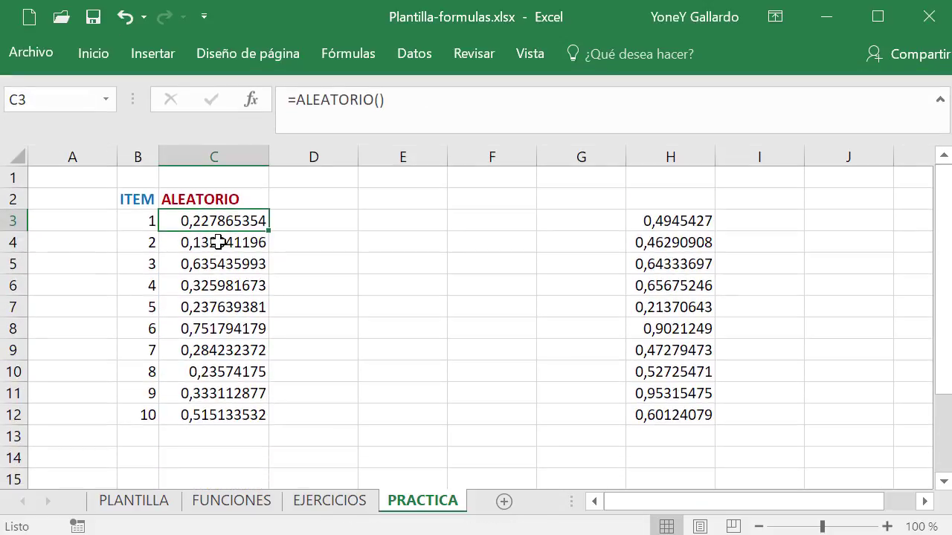
# Clear C4:C12 and change C3's formula to =ALEATORIO()*100
pyautogui.moveTo(220, 242); pyautogui.dragTo(223, 414)
pyautogui.press('Delete')
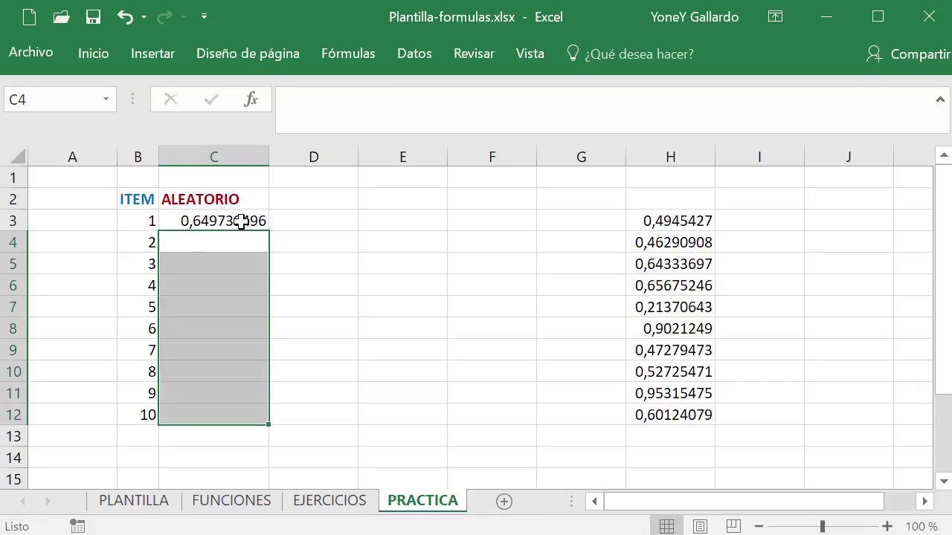
pyautogui.click(242, 218)
pyautogui.click(407, 99)
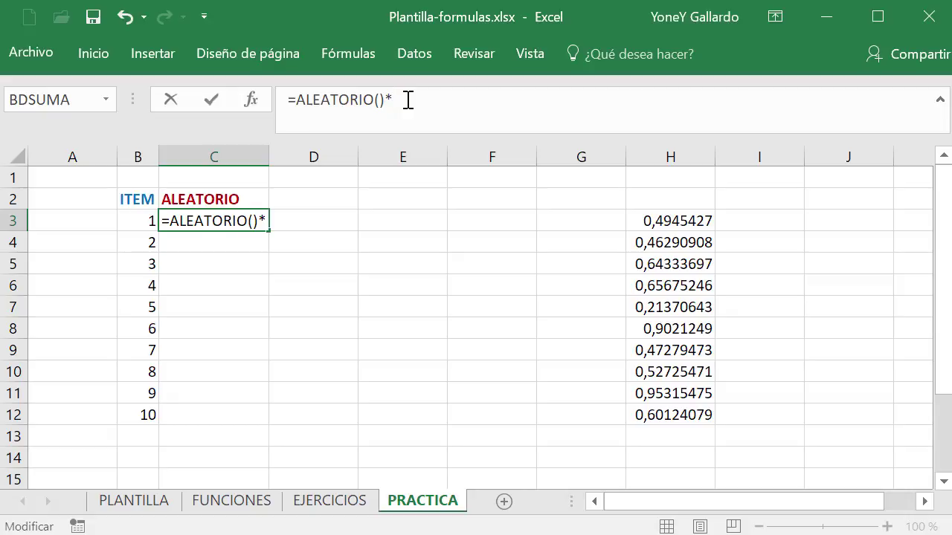
pyautogui.write('10')
pyautogui.press('Return')
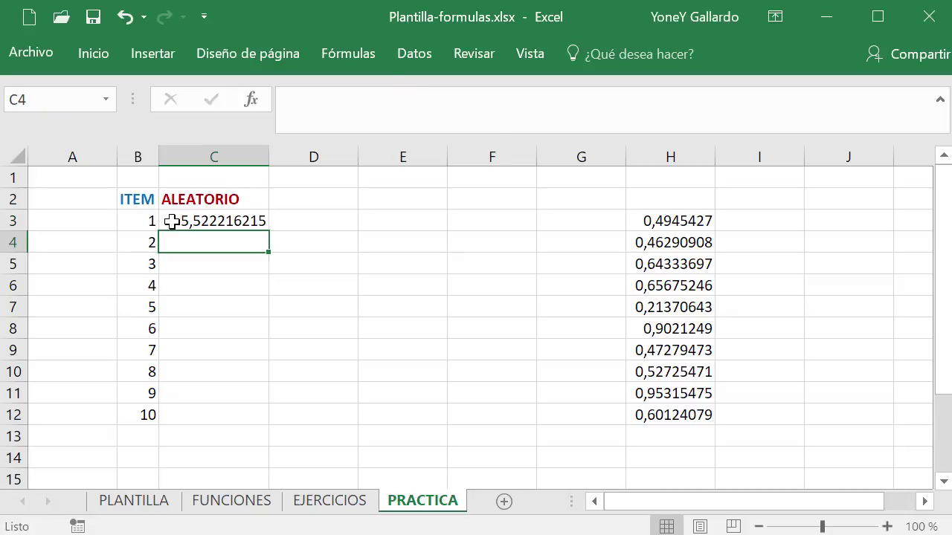
pyautogui.click(201, 217)
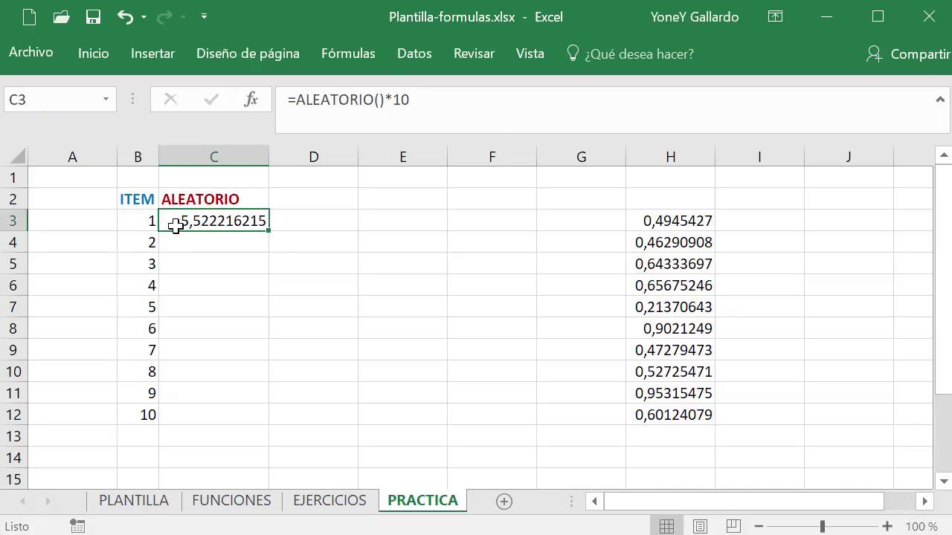
pyautogui.click(468, 102)
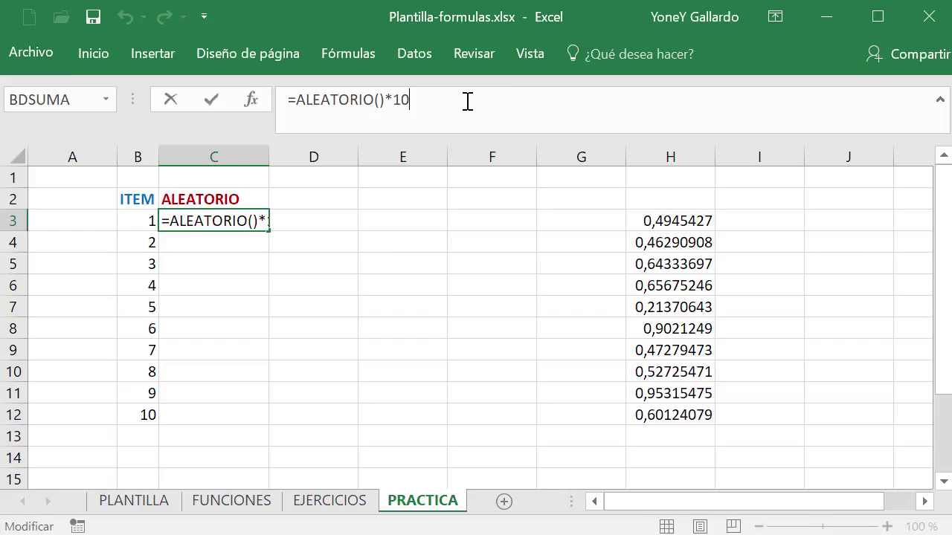
pyautogui.write('0')
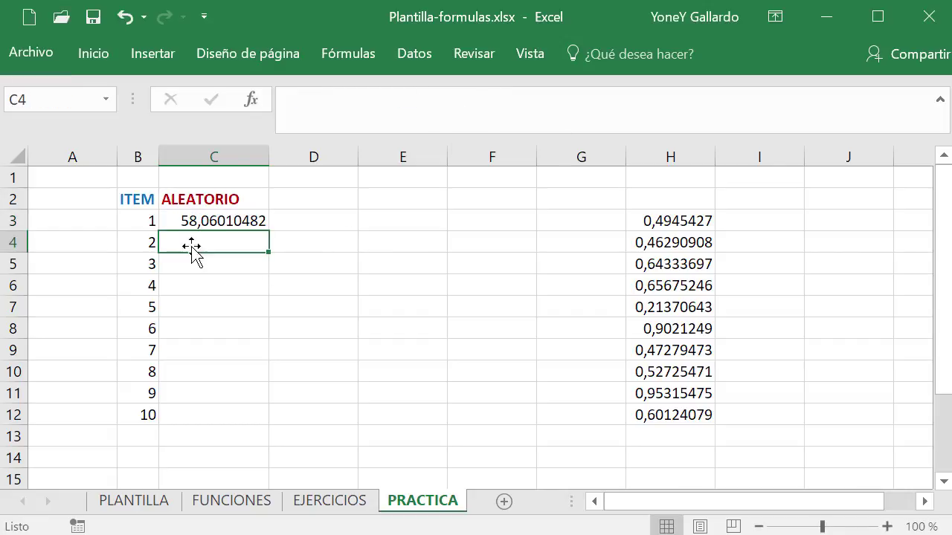
pyautogui.click(192, 221)
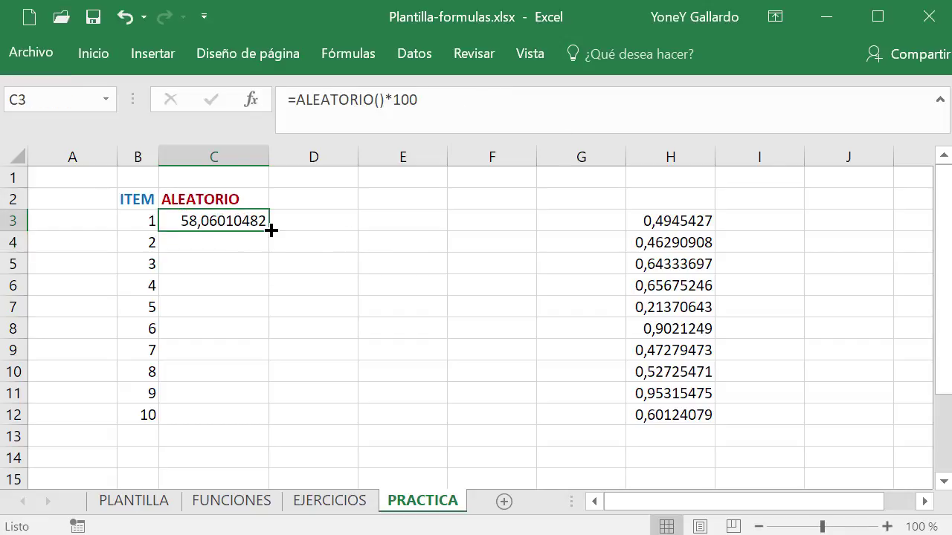
# Fill =ALEATORIO()*100 down to C12 and recheck C3's formula
pyautogui.moveTo(271, 231); pyautogui.dragTo(266, 421)
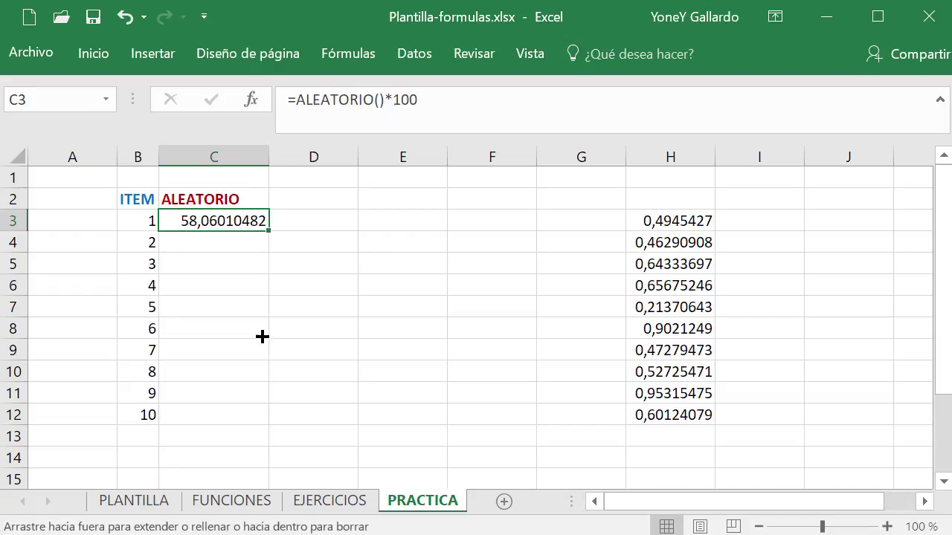
pyautogui.click(416, 403)
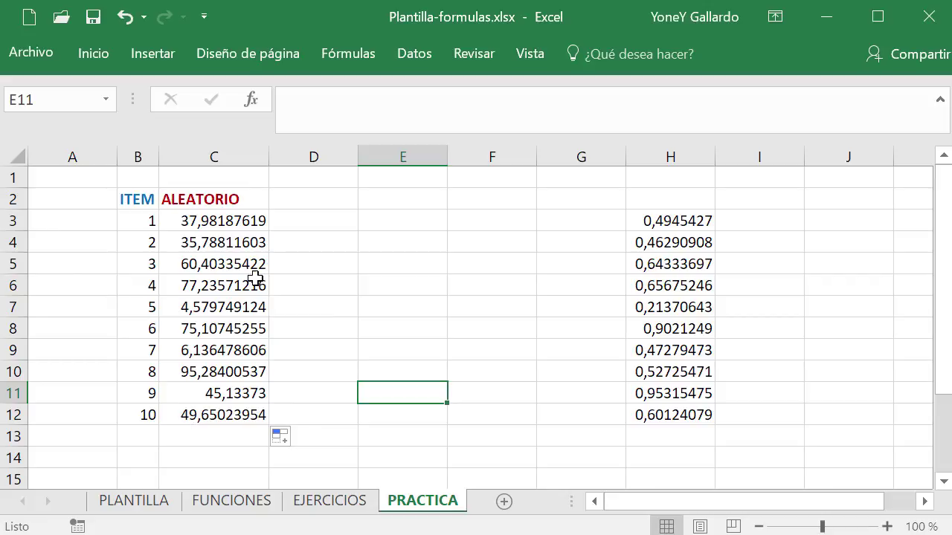
pyautogui.click(233, 227)
pyautogui.click(456, 102)
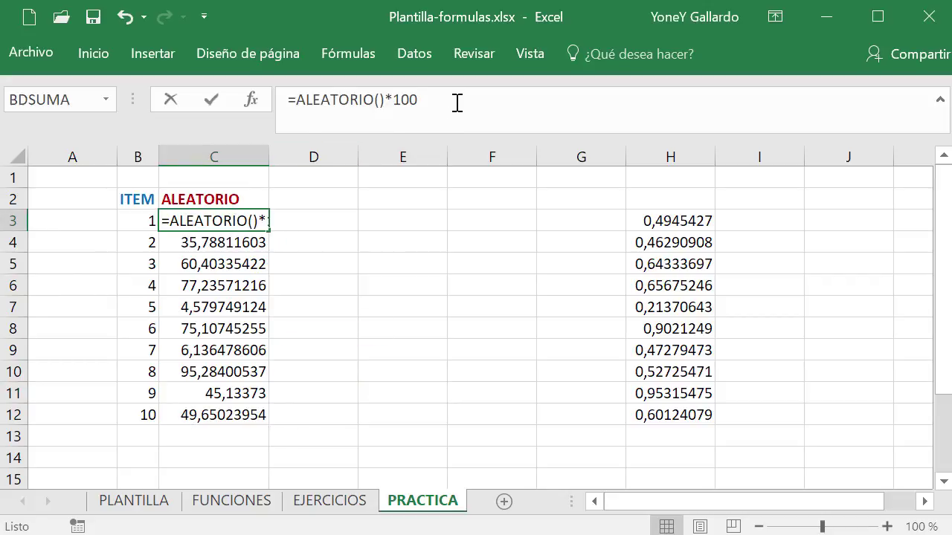
pyautogui.click(314, 301)
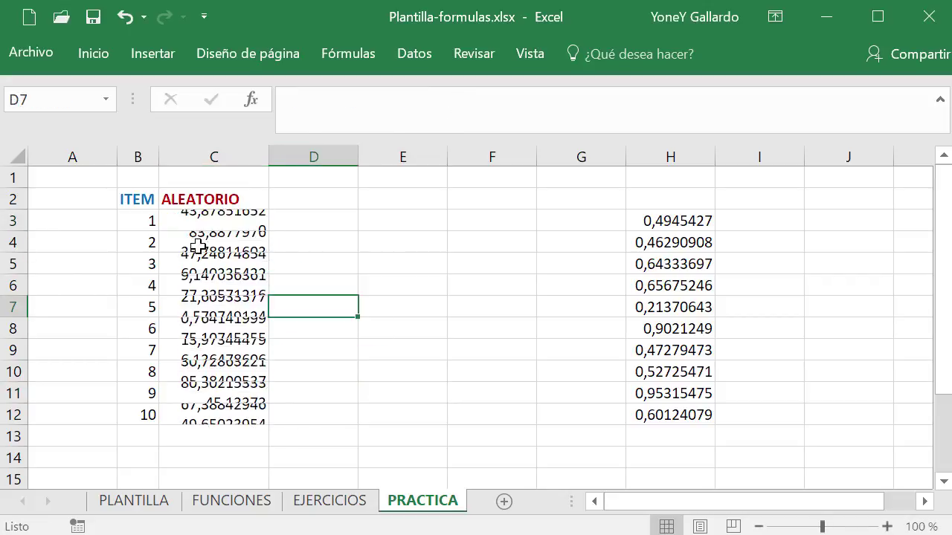